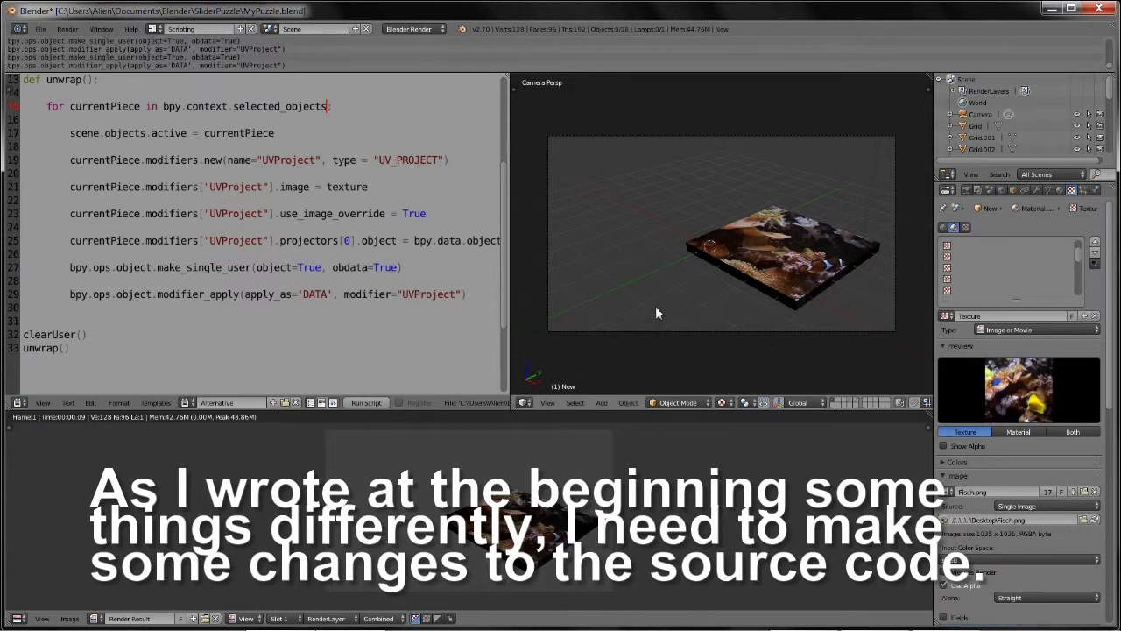
- View the fish-textured slab from Top Ortho and zoom in close
key("KP_7")
scroll(655, 306, "up", 2)
scroll(653, 297, "up", 1)
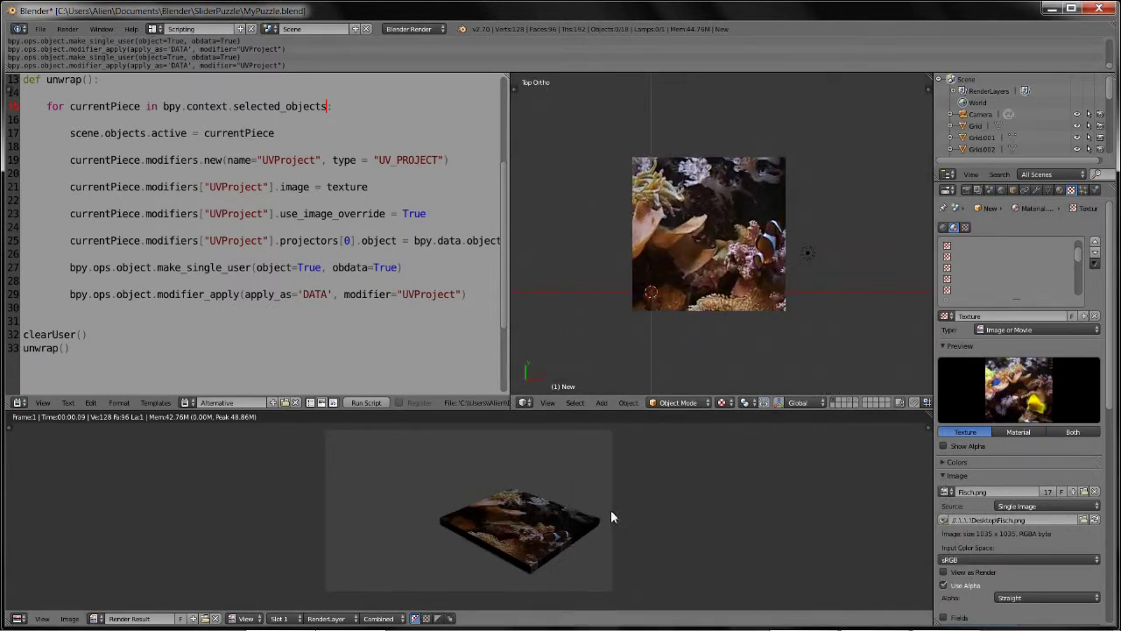
- Show the Python console in the lower area and delete the selected object
key("shift+F4")
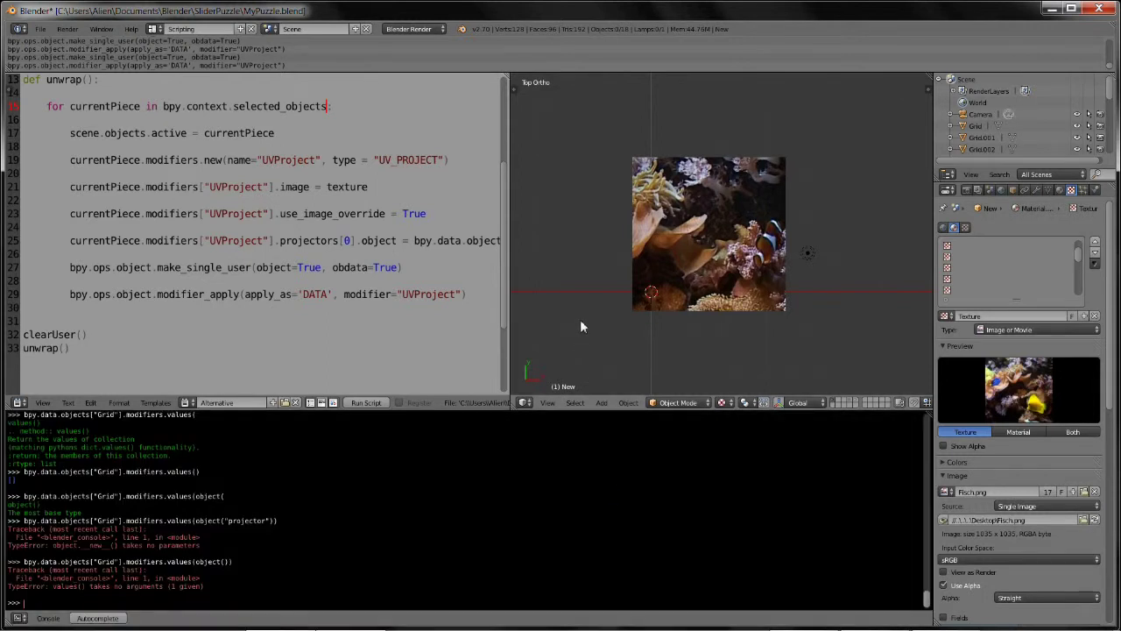
key("x")
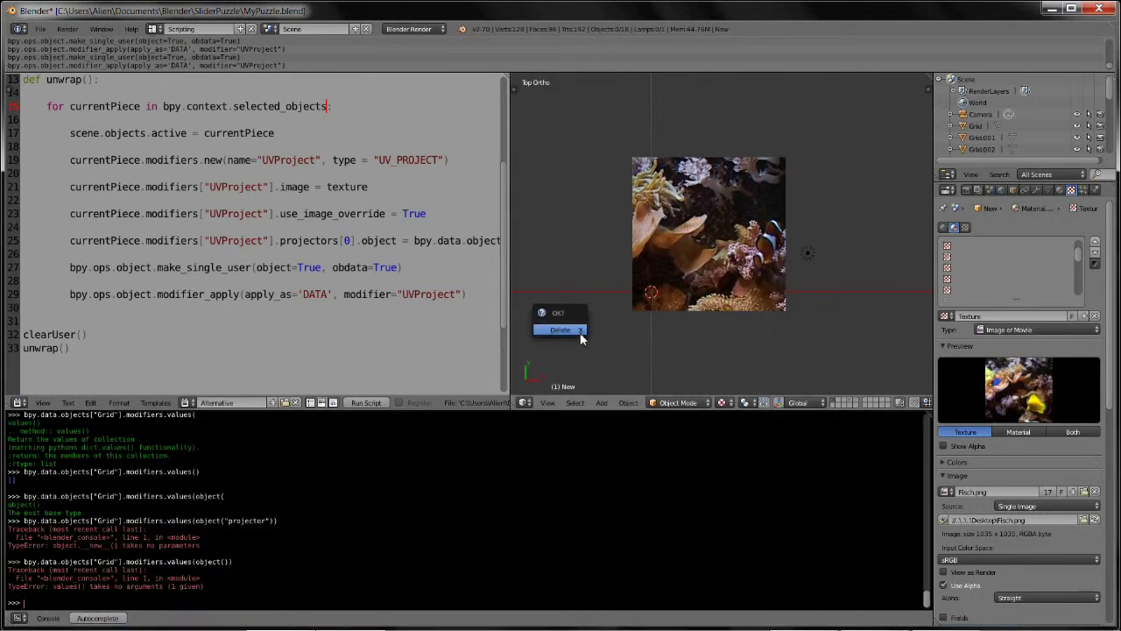
left_click(579, 333)
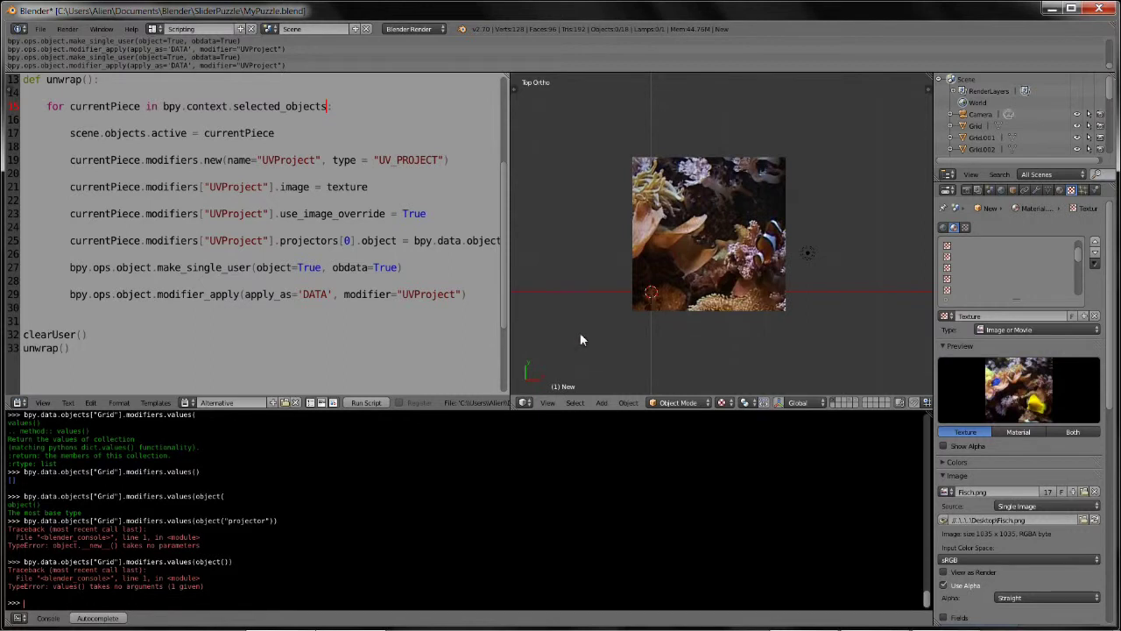
- Box-select the remaining textured puzzle pieces and delete them
key("b")
left_click_drag(607, 343, 797, 134)
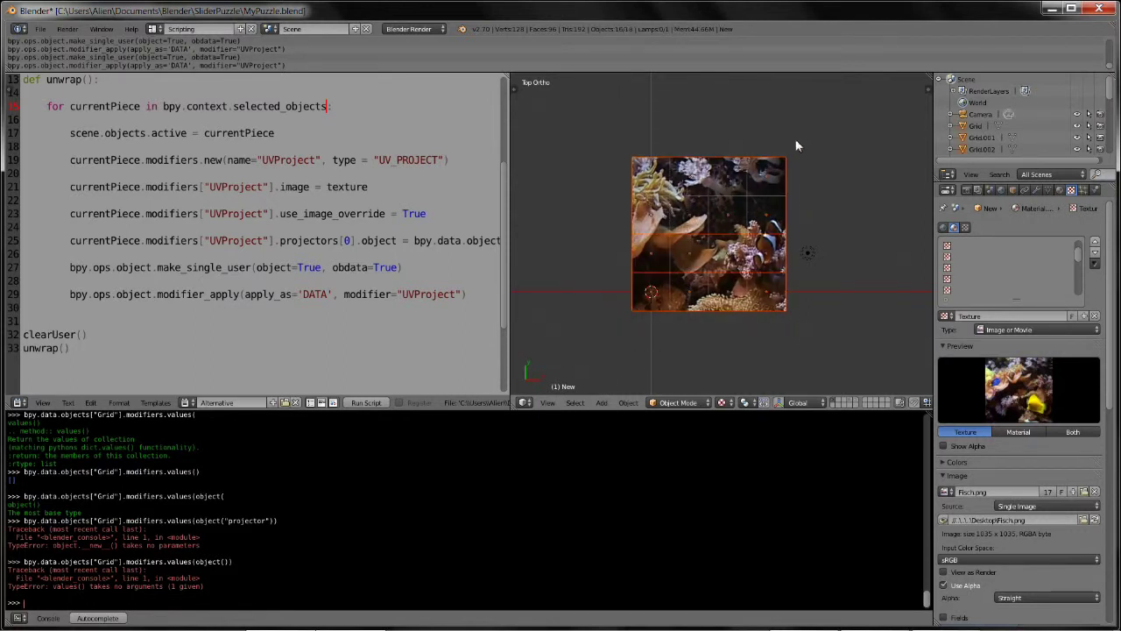
key("x")
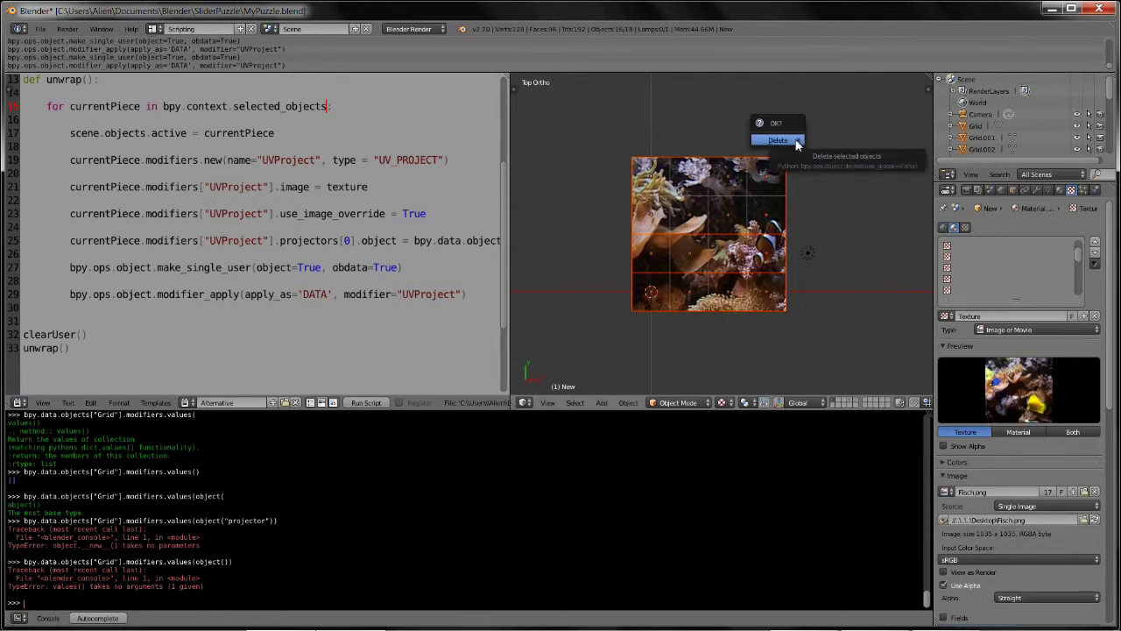
left_click(797, 143)
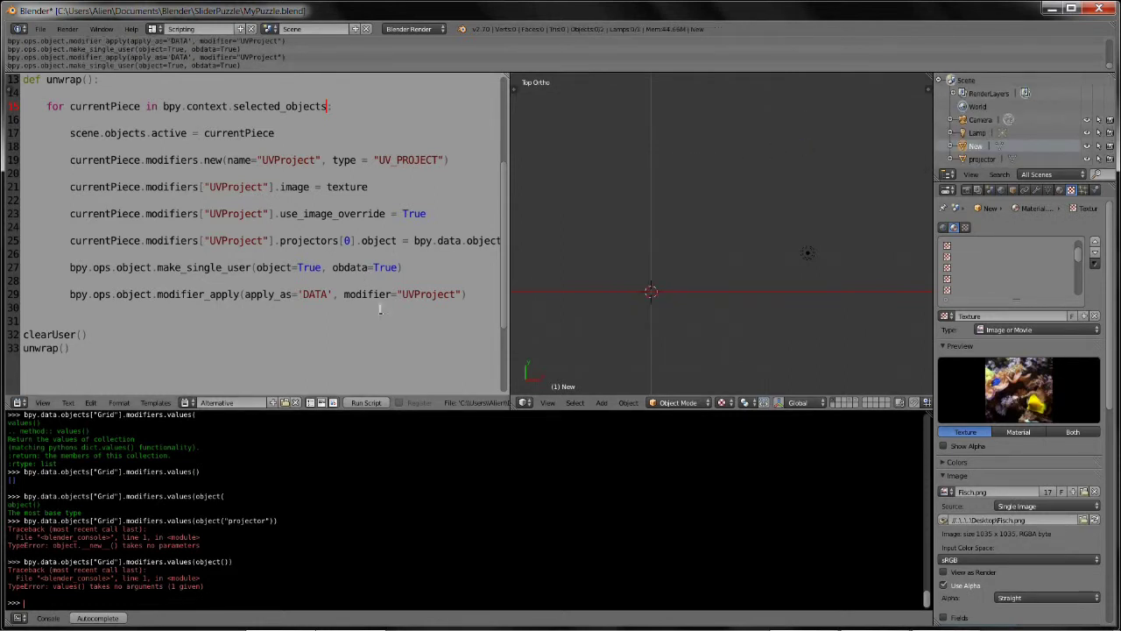
- Load puzzleScript_2 in the text editor and run it to build the 4×4 cube grid
left_click(191, 403)
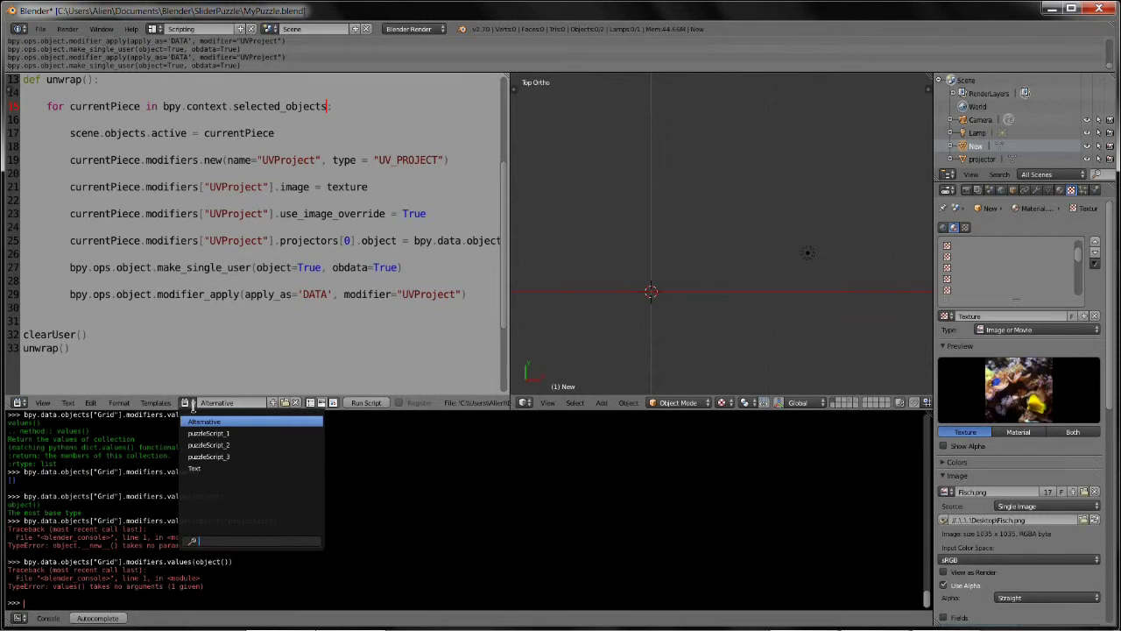
left_click(210, 445)
scroll(280, 307, "up", 1)
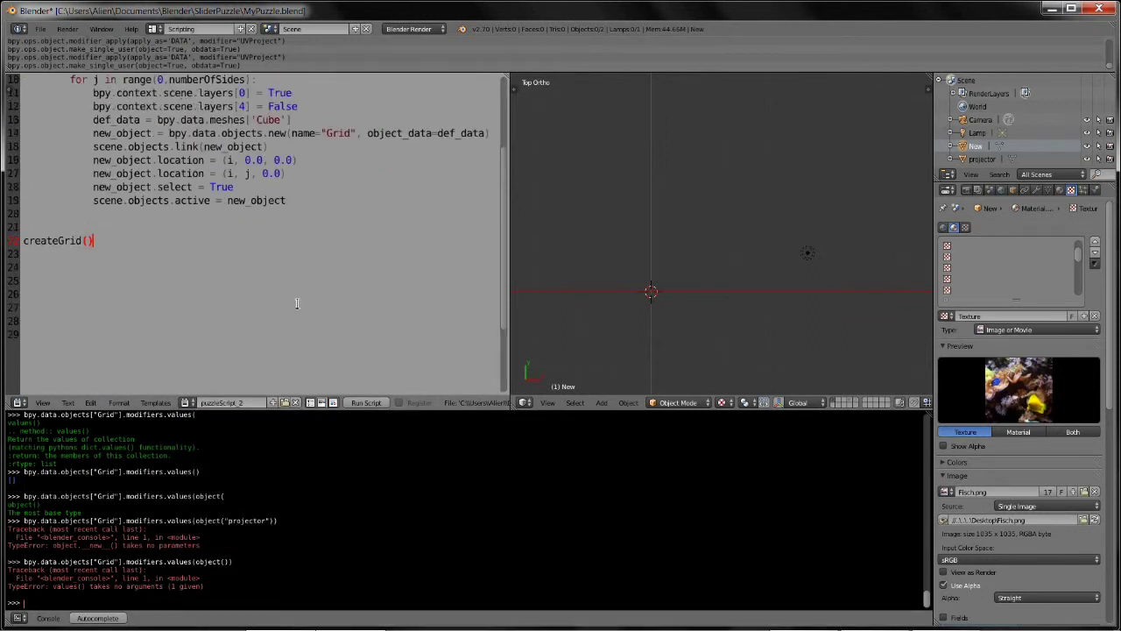
scroll(280, 307, "up", 3)
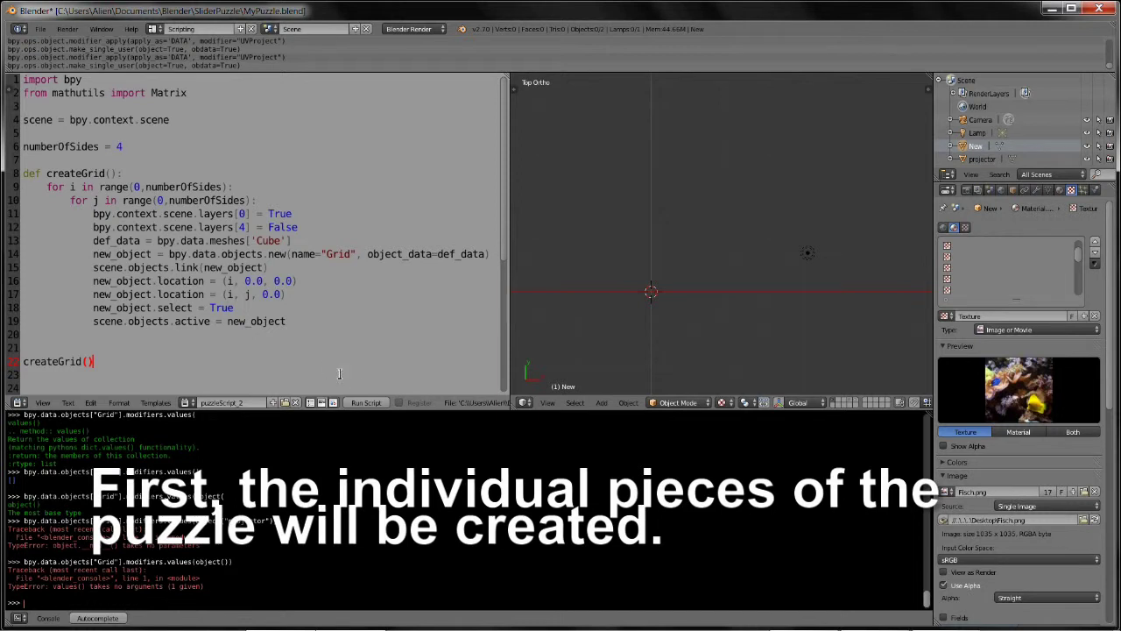
left_click(360, 402)
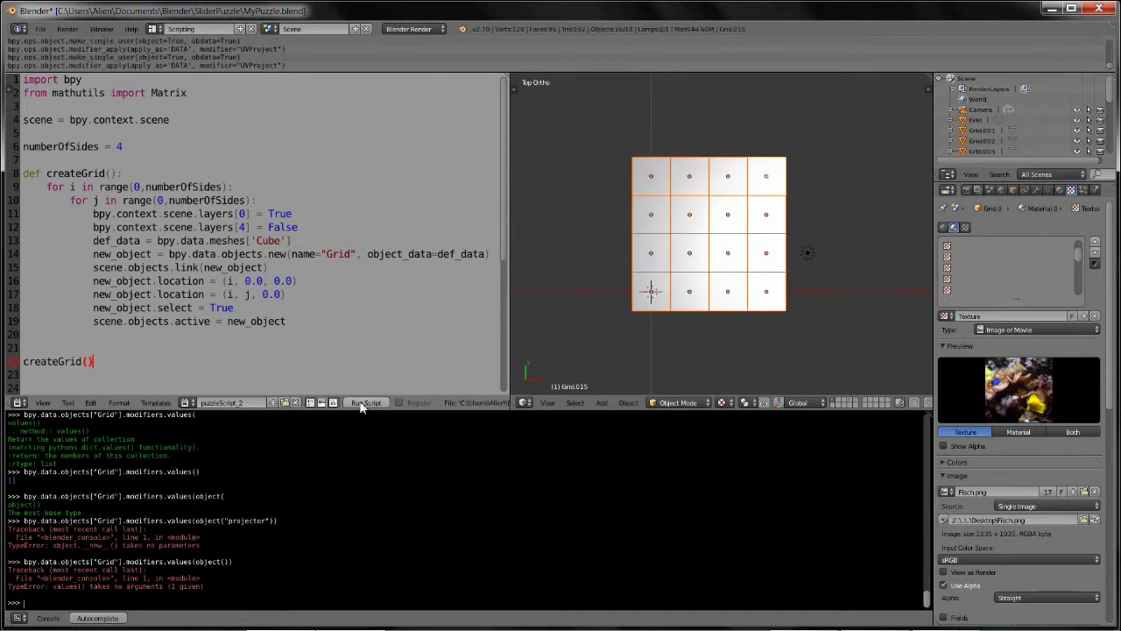
left_click(189, 402)
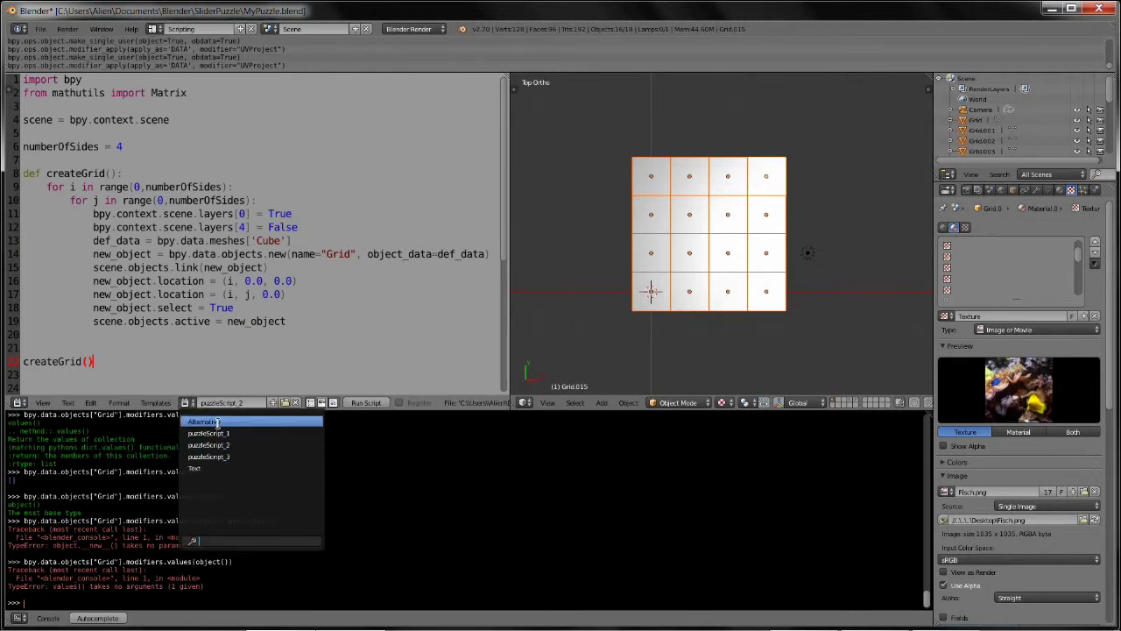
- Load the Alternative script, reveal the projector plane's layer, and scroll to line 10
left_click(217, 422)
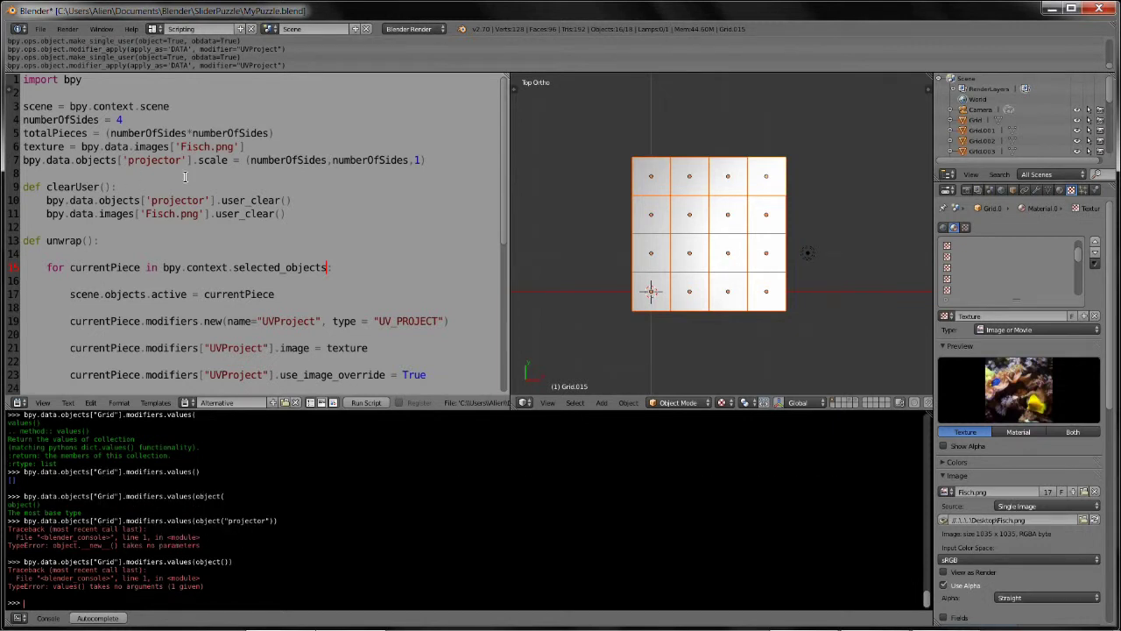
left_click(850, 405)
scroll(668, 322, "down", 3)
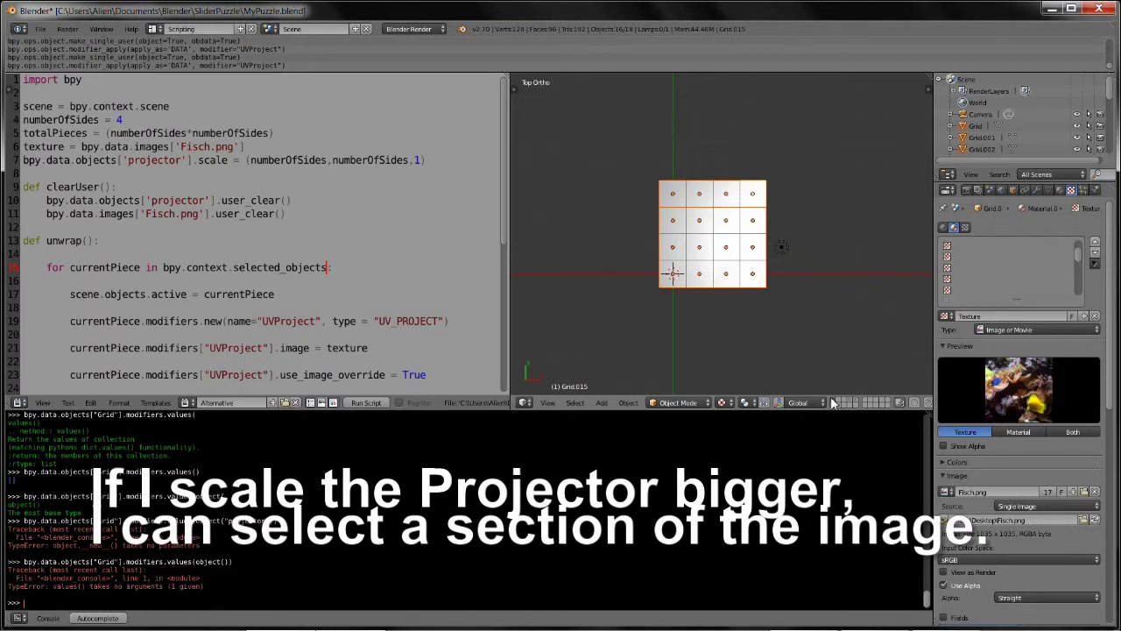
scroll(364, 331, "down", 2)
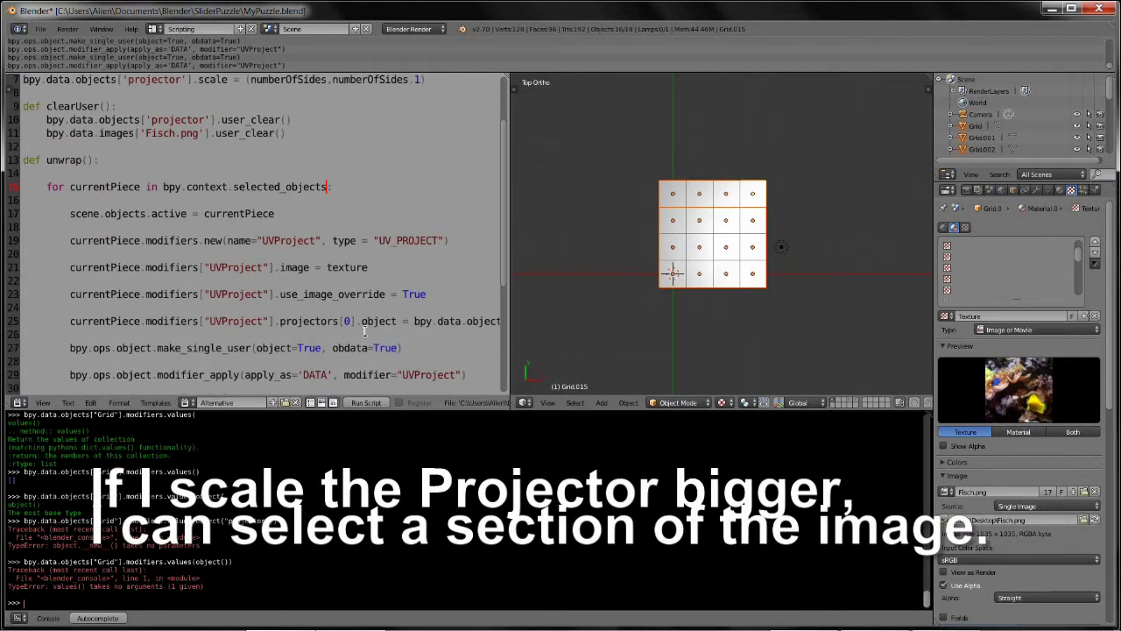
scroll(364, 331, "down", 1)
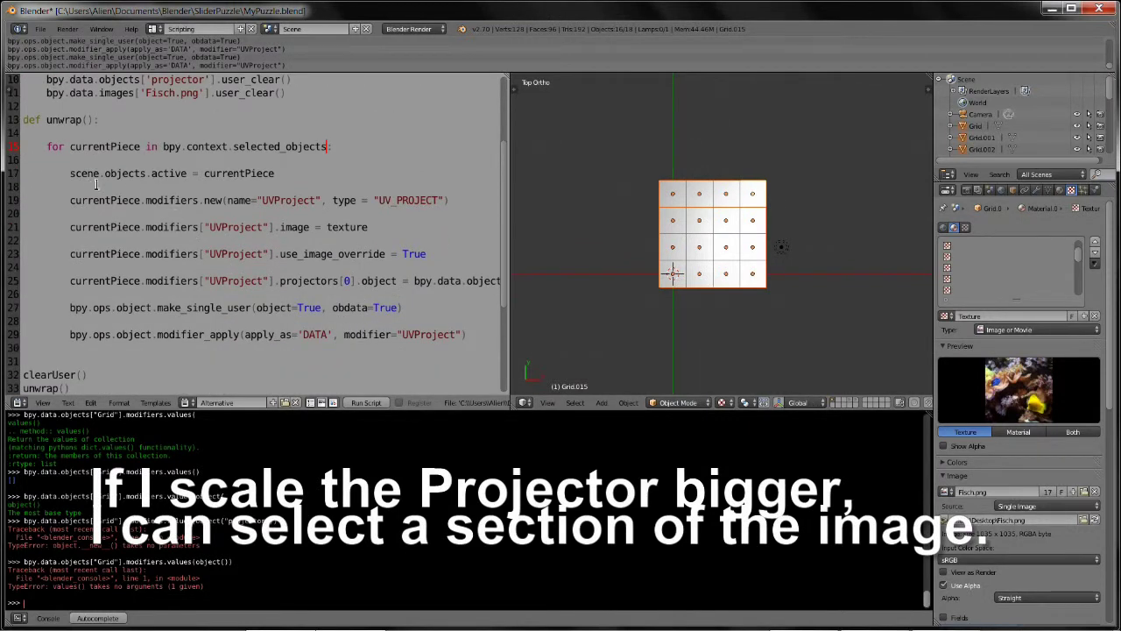
- Change 'Scene' to lowercase 'scene' on line 17 and review the unwrap script
left_click(70, 173)
key("Delete")
type("s")
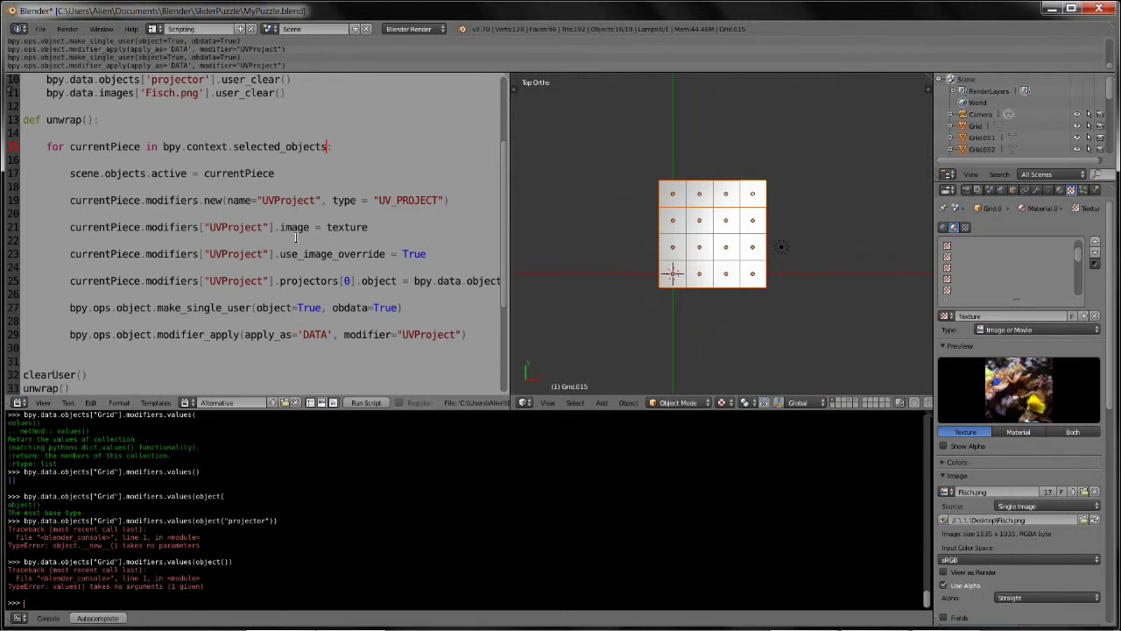
scroll(320, 234, "up", 3)
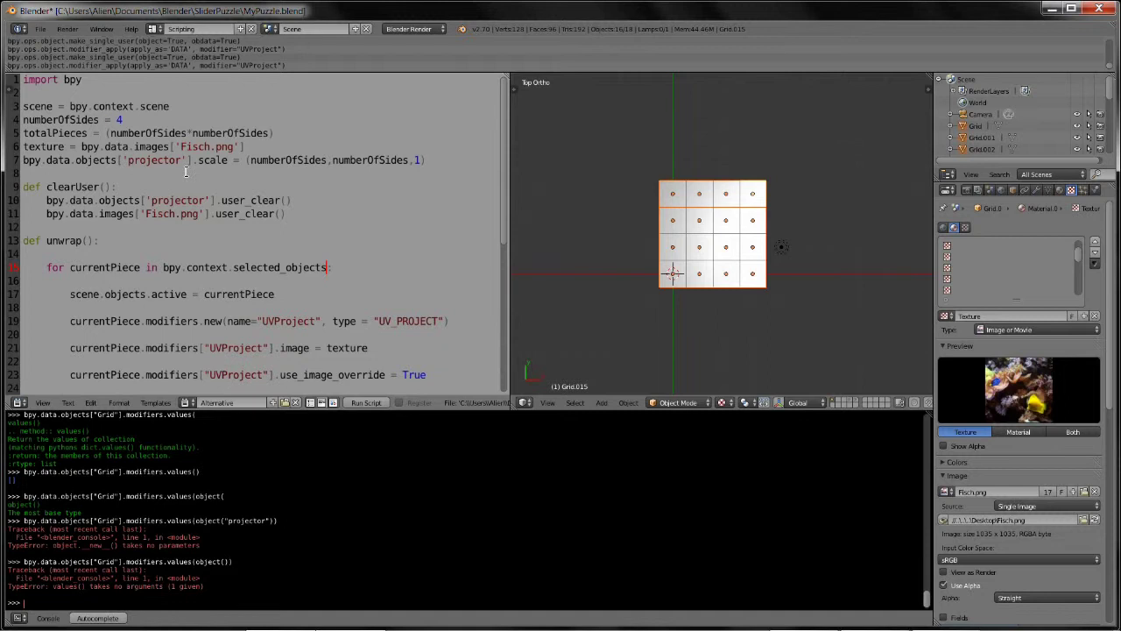
scroll(355, 240, "down", 2)
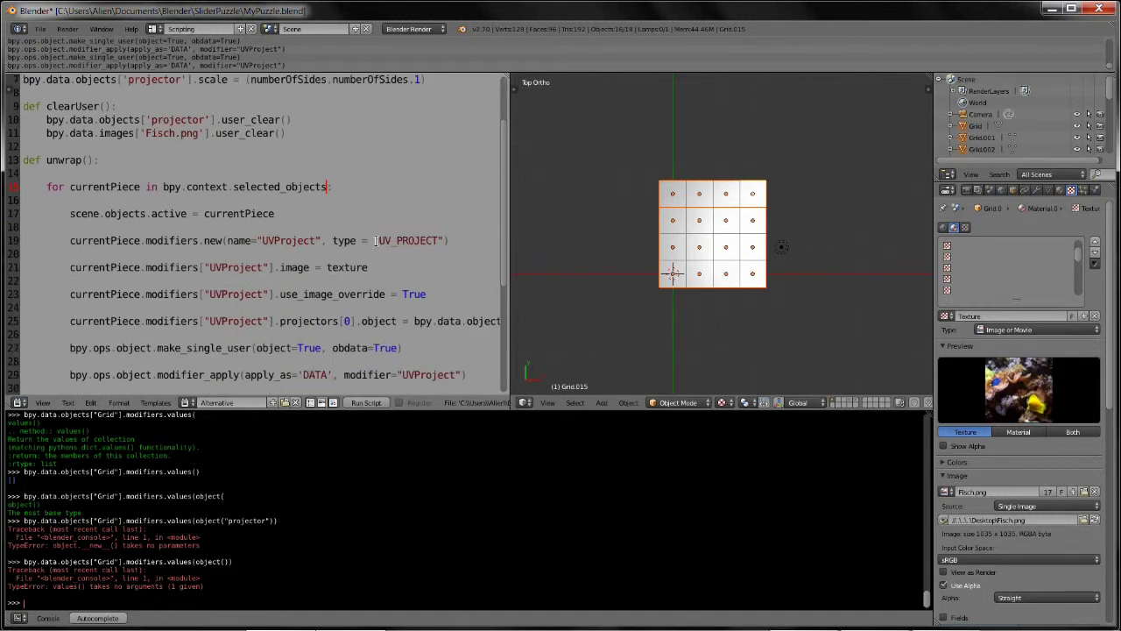
scroll(372, 242, "down", 2)
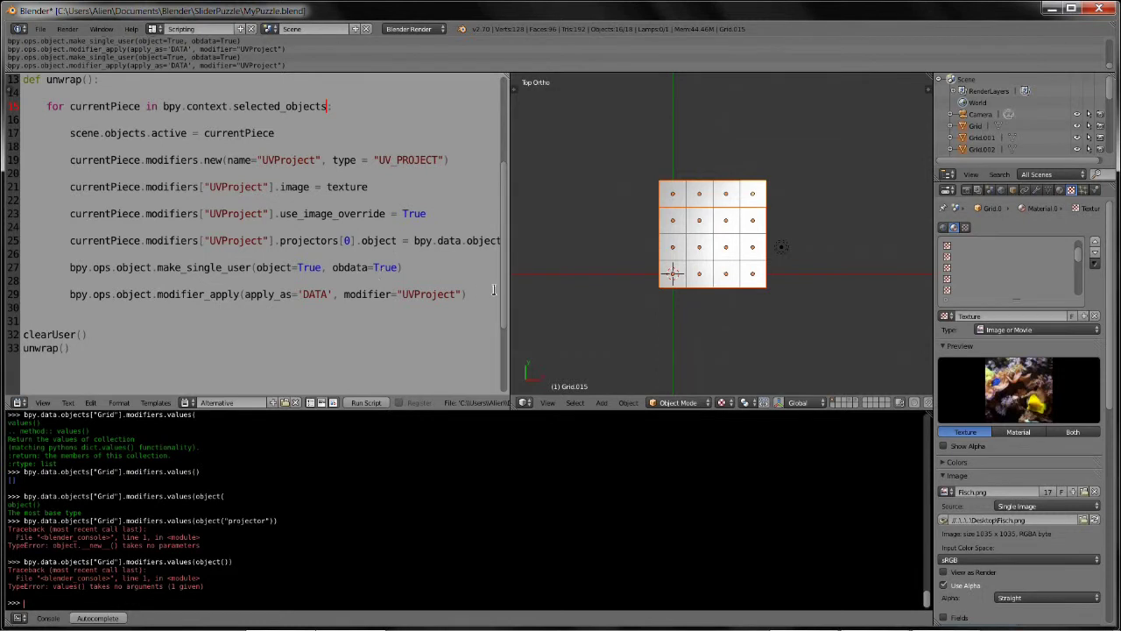
- Adjust the editor split and select the fish-textured projector plane on its layer
left_click_drag(511, 281, 602, 281)
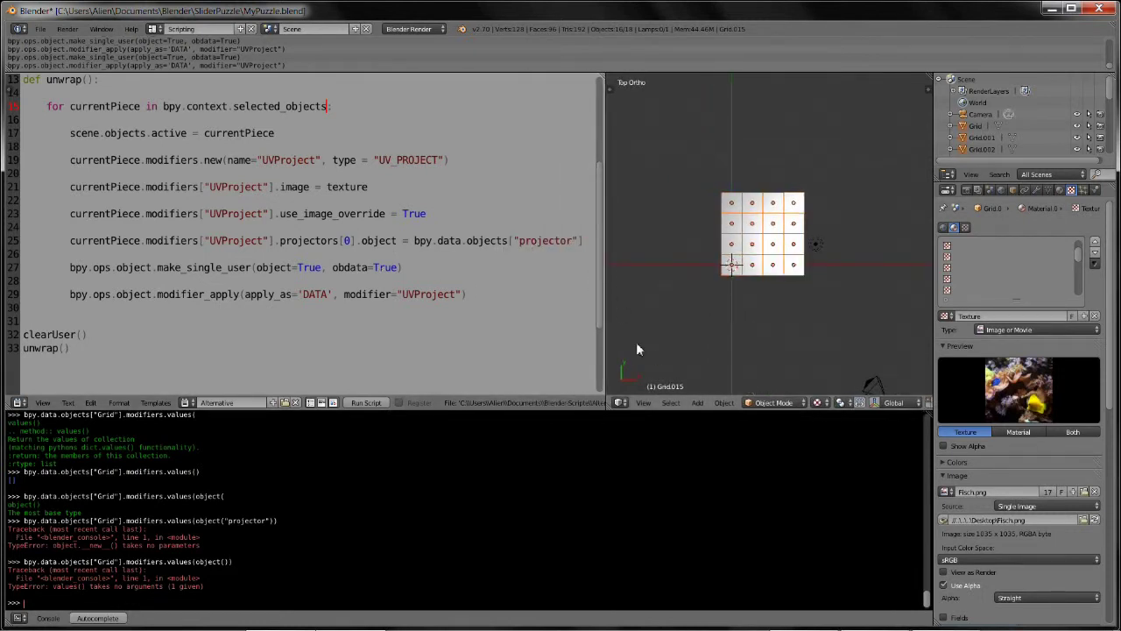
left_click_drag(602, 324, 480, 322)
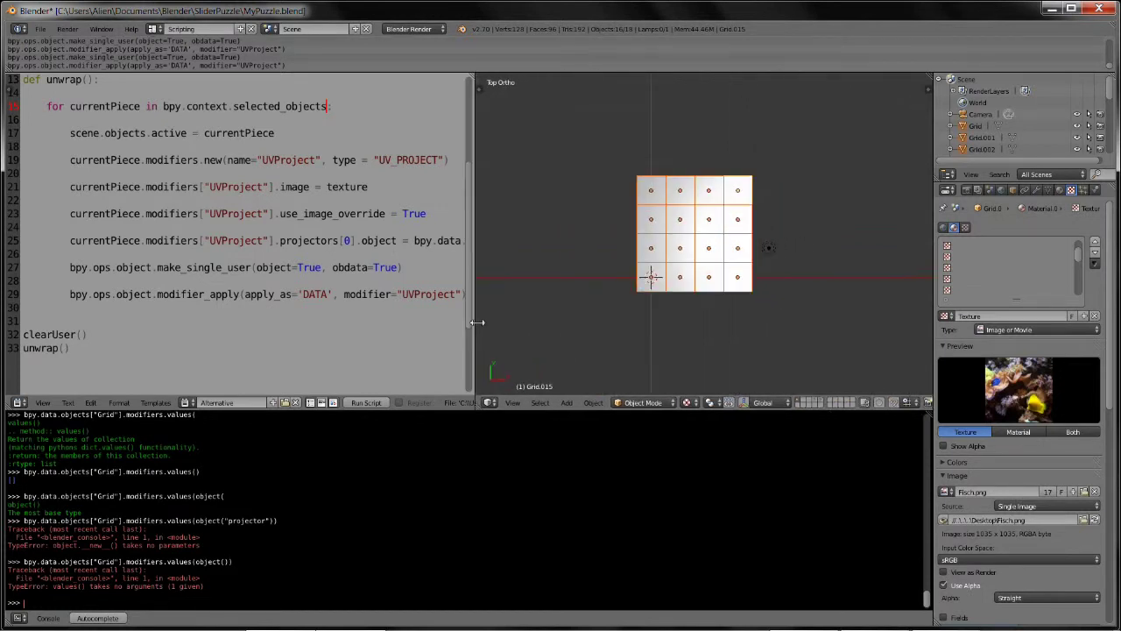
left_click(820, 402)
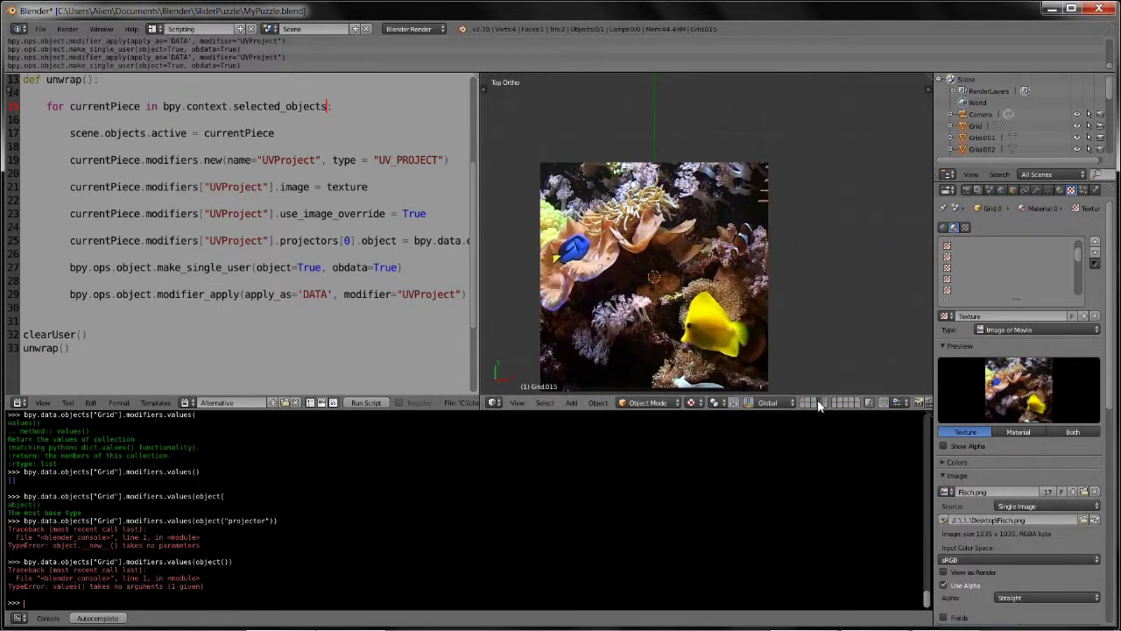
right_click(690, 346)
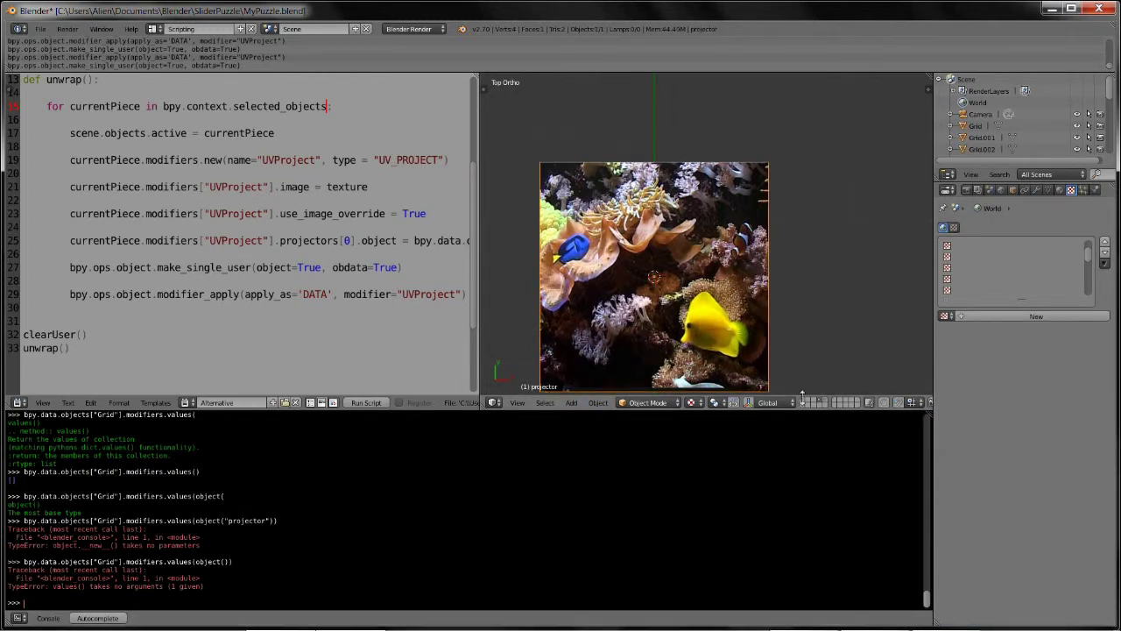
- Return to layer 1 and box-select all 16 grid pieces
key("1")
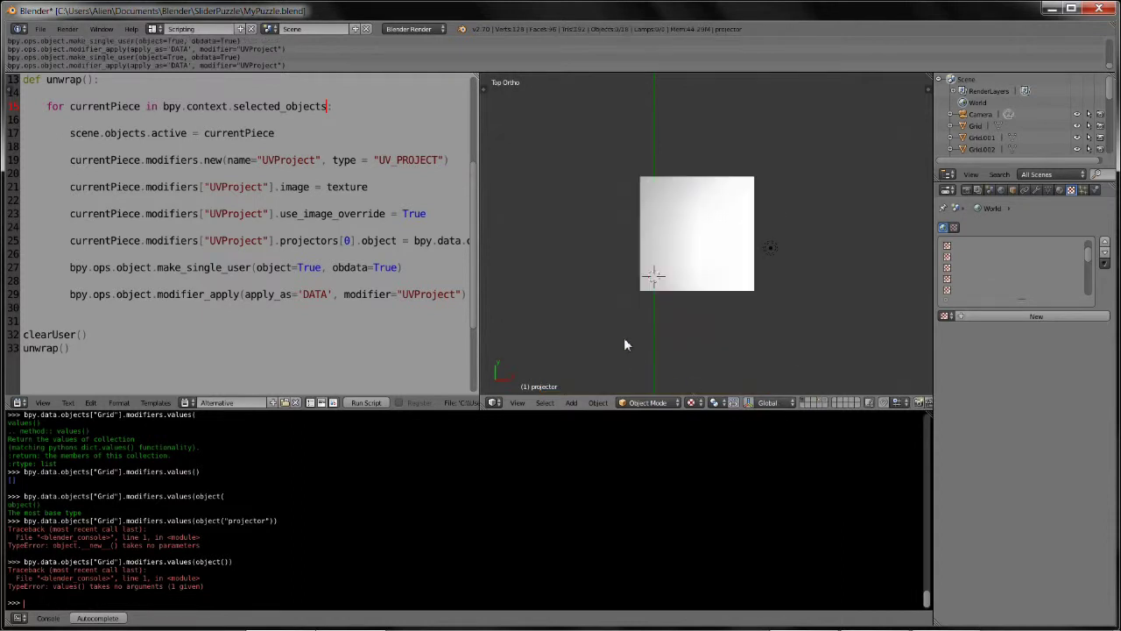
key("b")
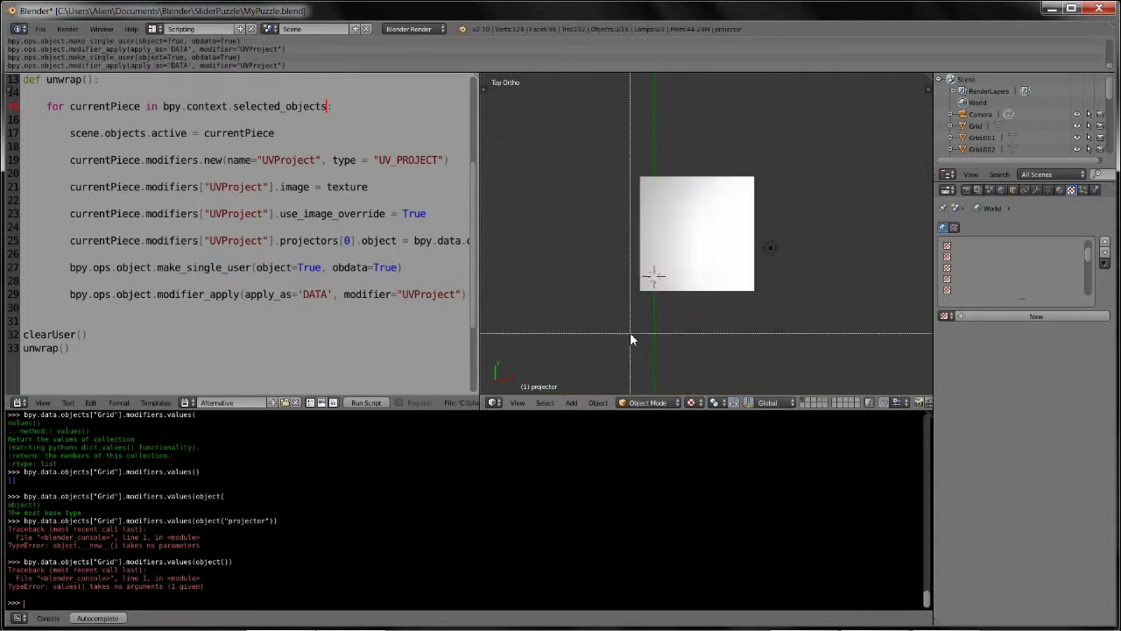
left_click_drag(629, 333, 759, 176)
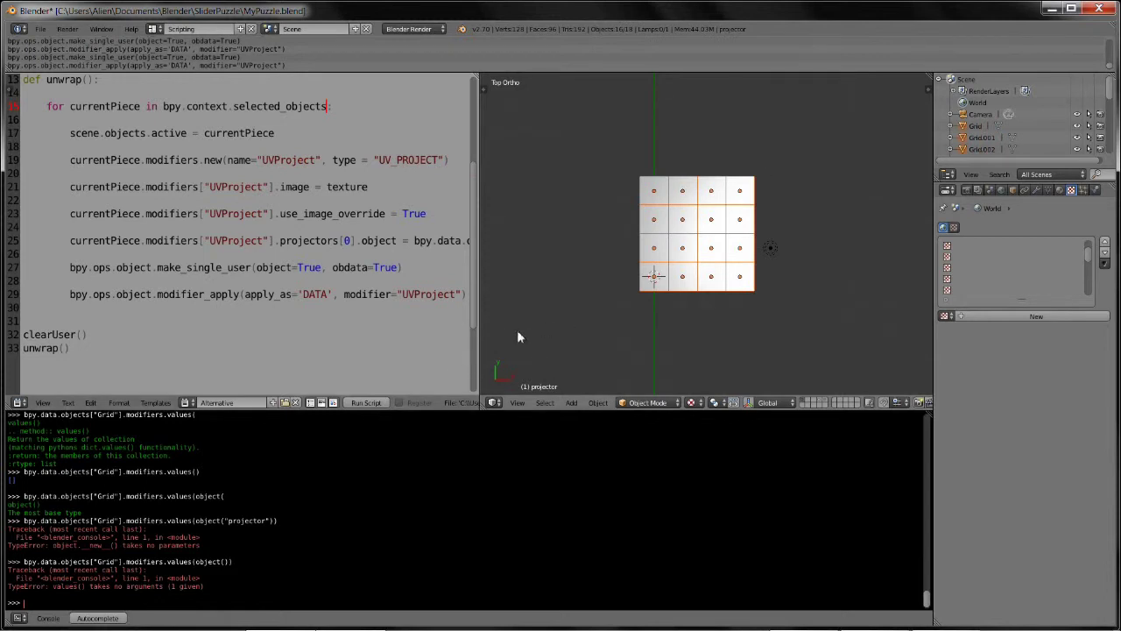
left_click_drag(479, 334, 494, 334)
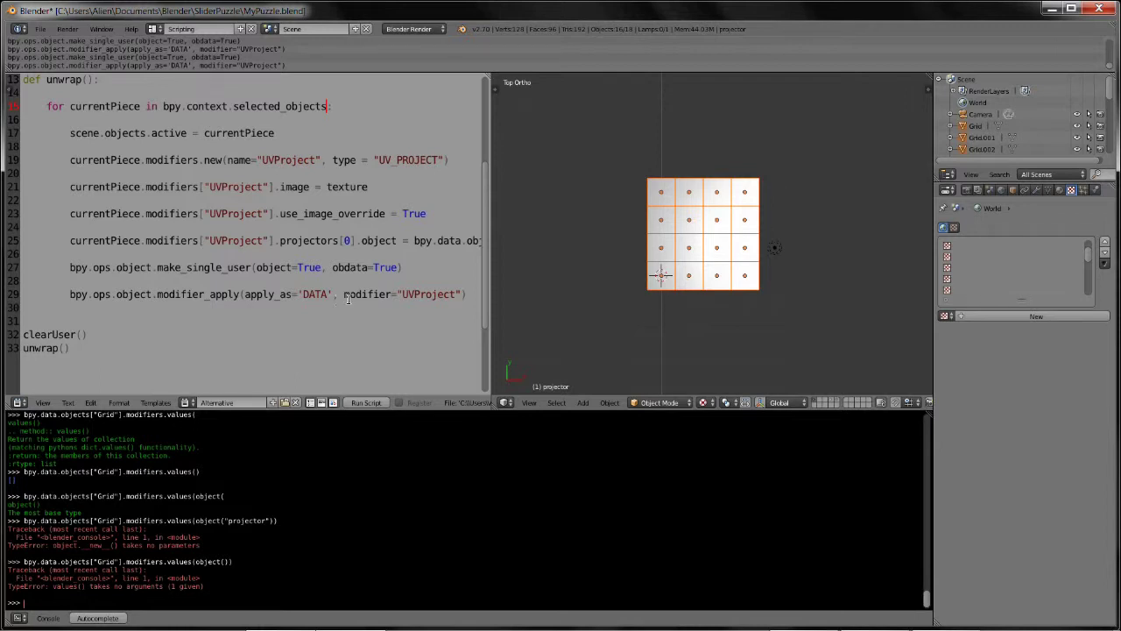
scroll(614, 271, "up", 2)
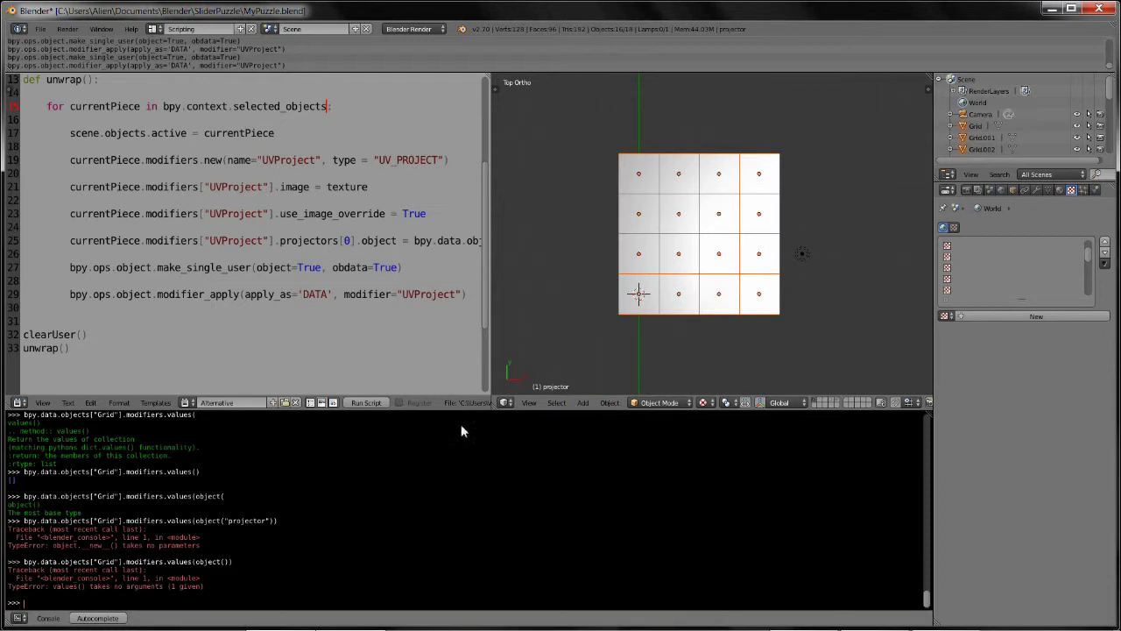
- Run the Alternative script to project the coral-reef fish image onto all 16 pieces
left_click(366, 402)
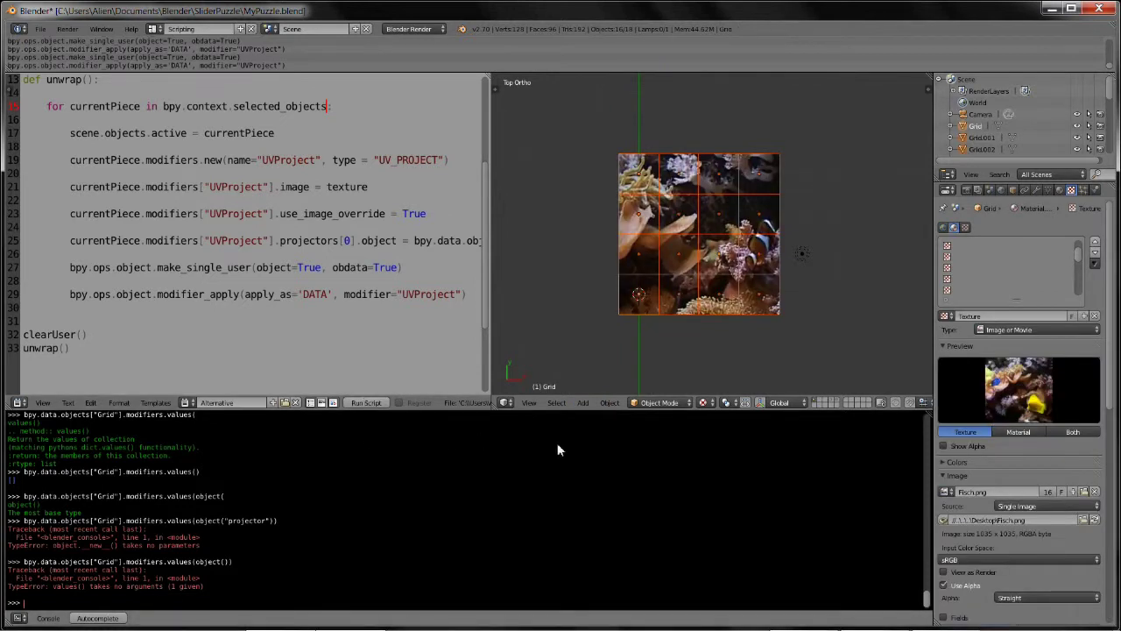
scroll(605, 350, "up", 1)
scroll(600, 345, "up", 1)
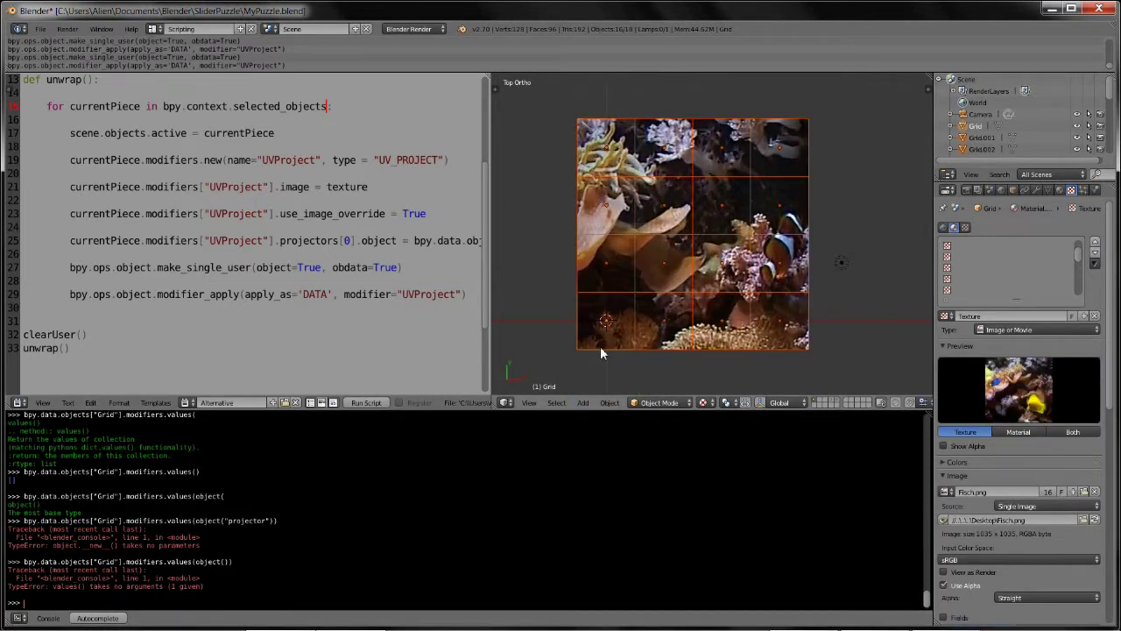
- Test-move piece Grid.012 alone, cancel the move, and render the textured slab
right_click(788, 335)
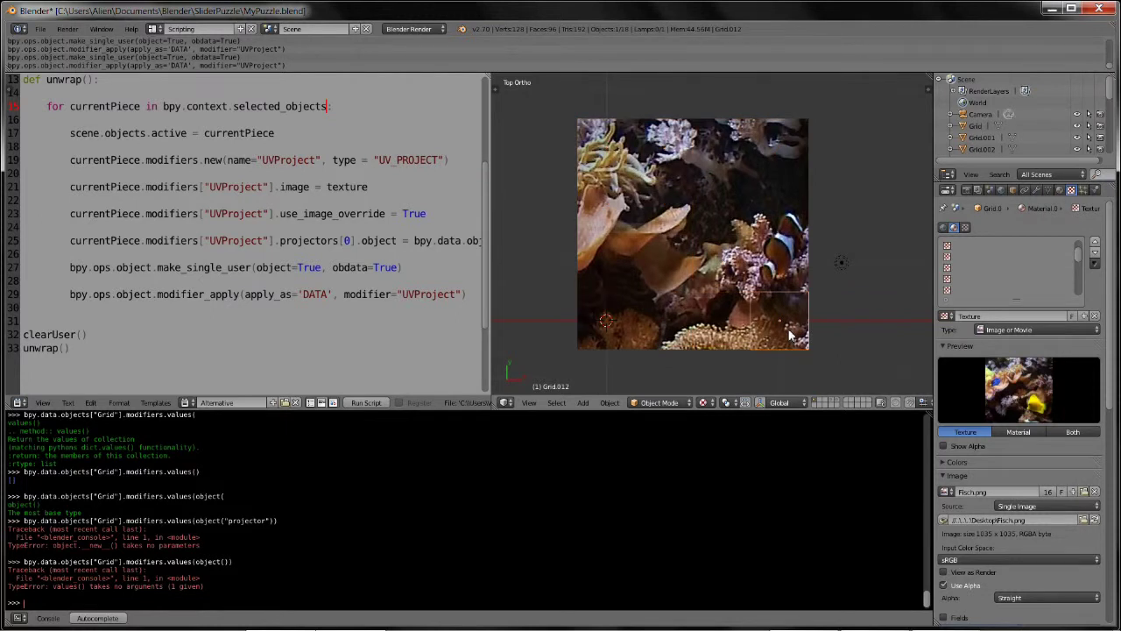
key("g")
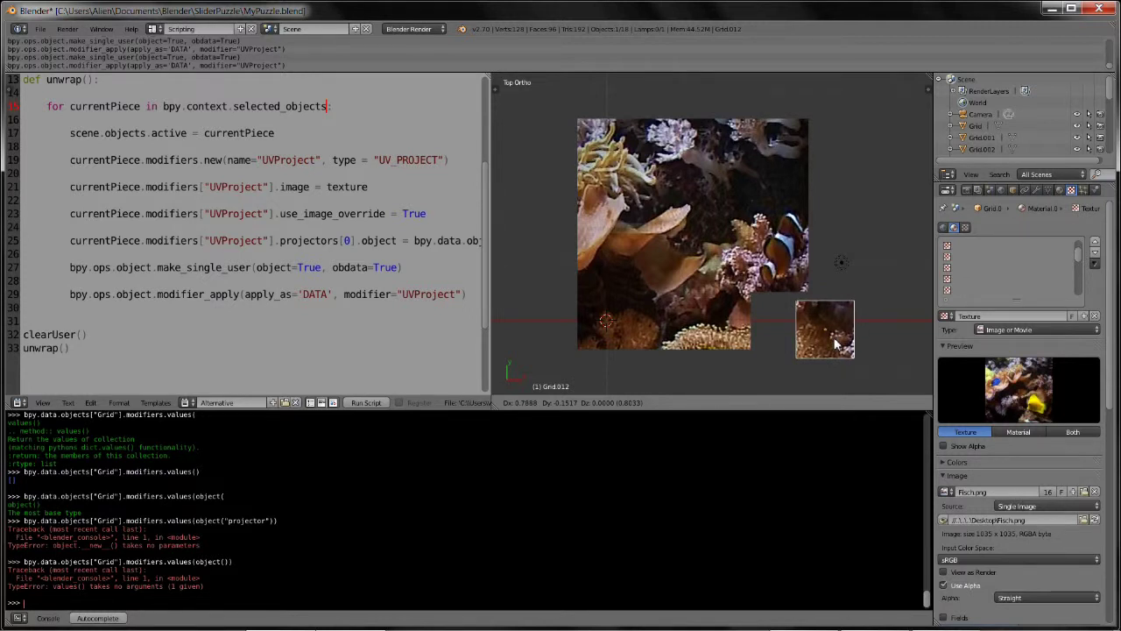
right_click(837, 346)
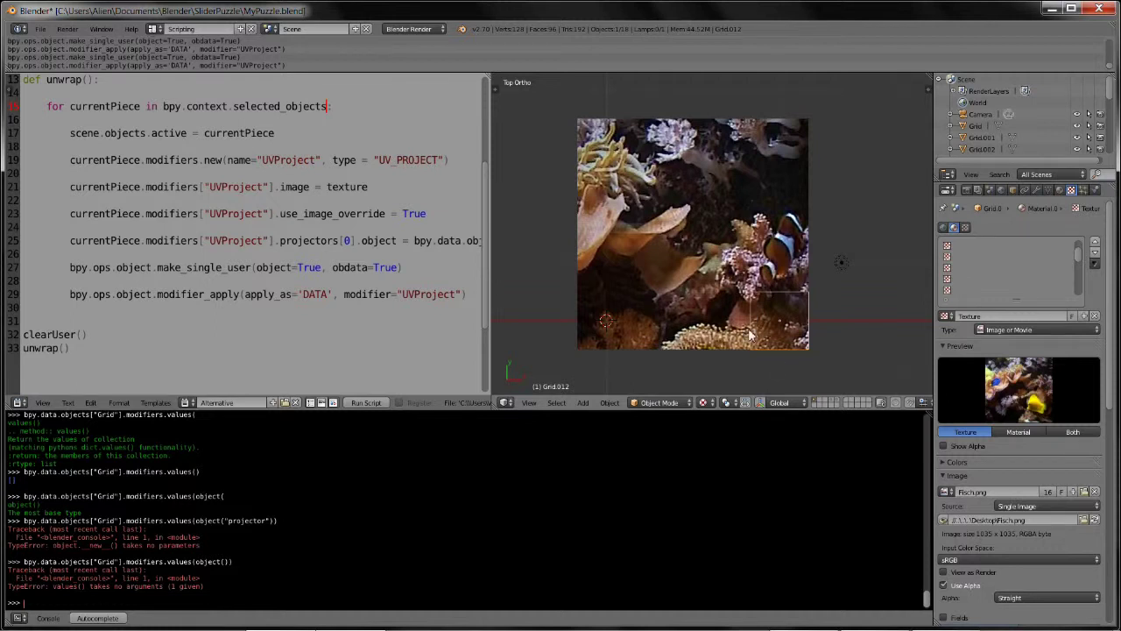
key("F12")
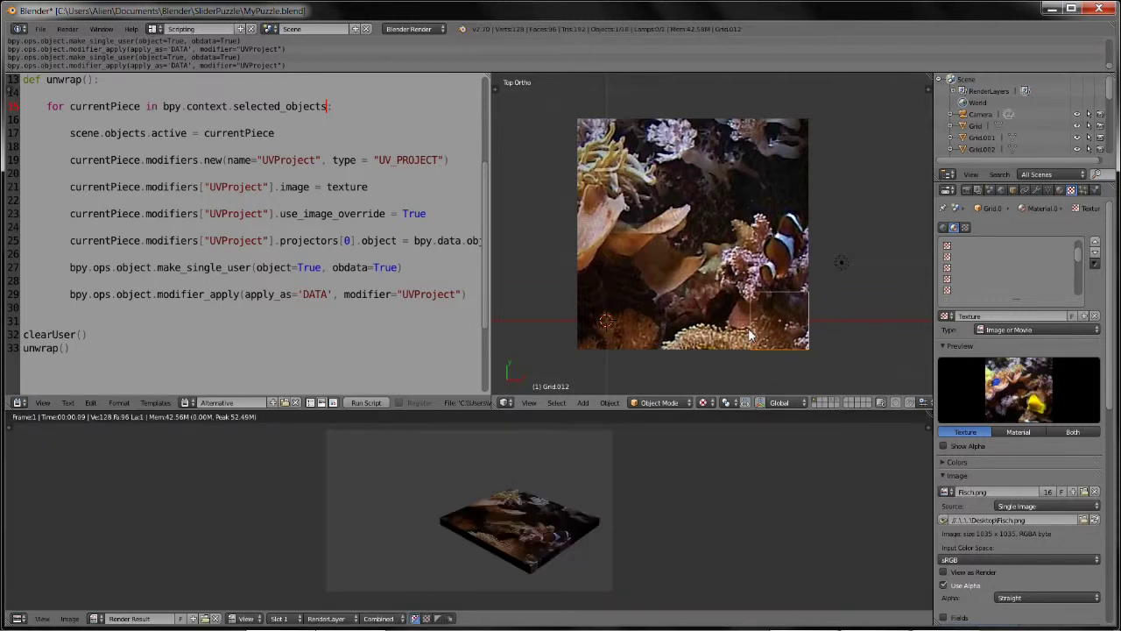
scroll(672, 538, "up", 3)
scroll(805, 472, "down", 1)
scroll(801, 477, "down", 1)
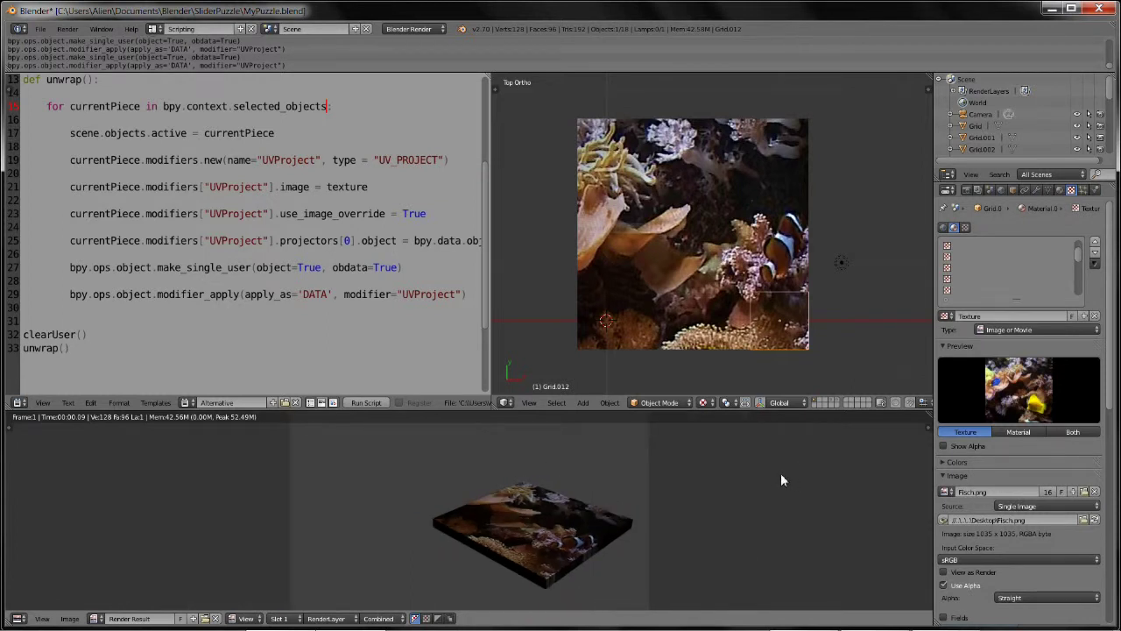